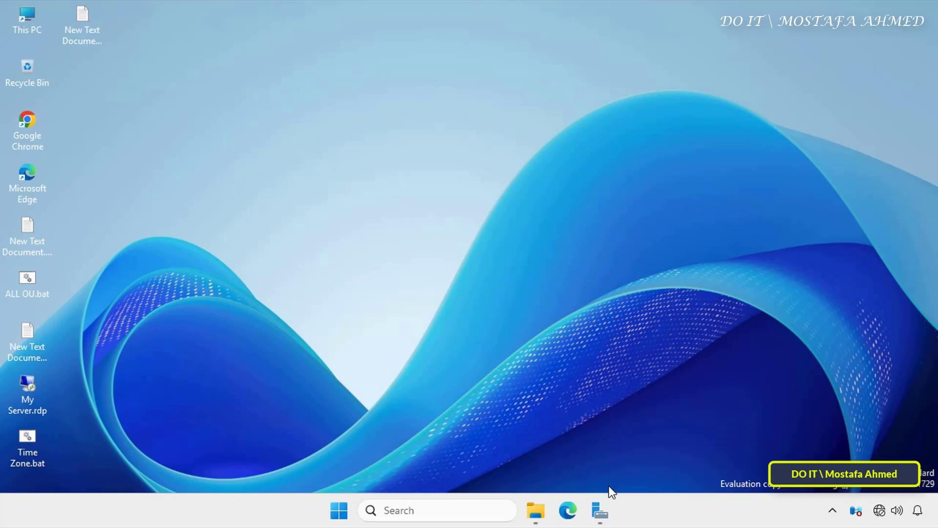
- Open the Group Policy Management console from Server Manager and expand the forest down to the contents of the ok25.local domain
{"action": "left_click", "coordinate": [600, 511]}
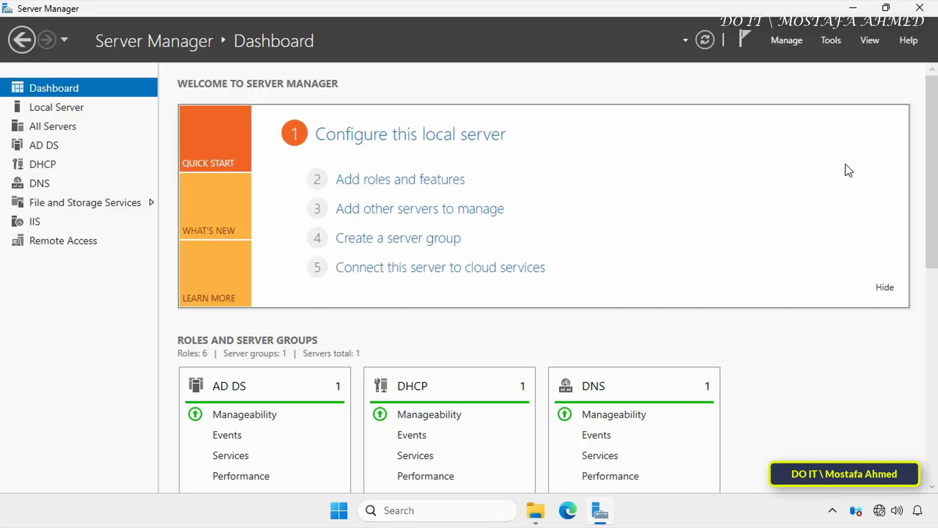
{"action": "left_click", "coordinate": [826, 43]}
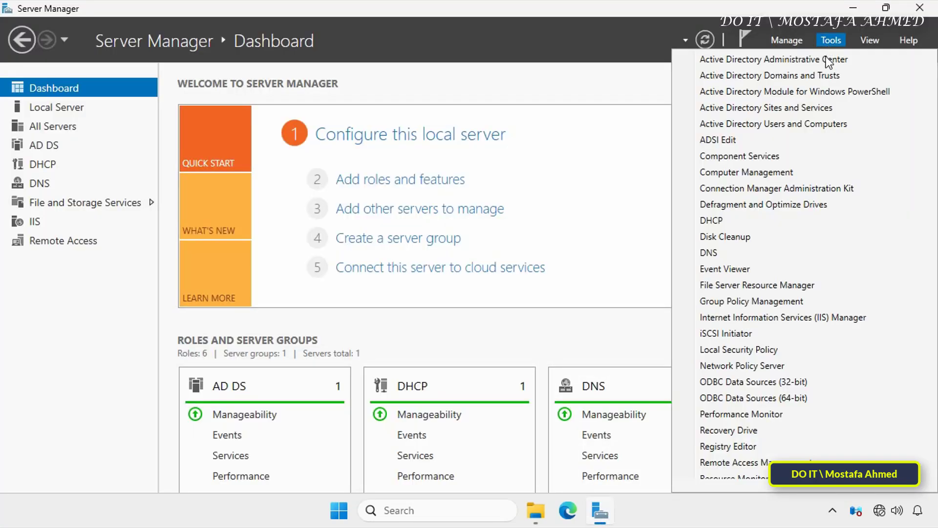
{"action": "left_click", "coordinate": [790, 302]}
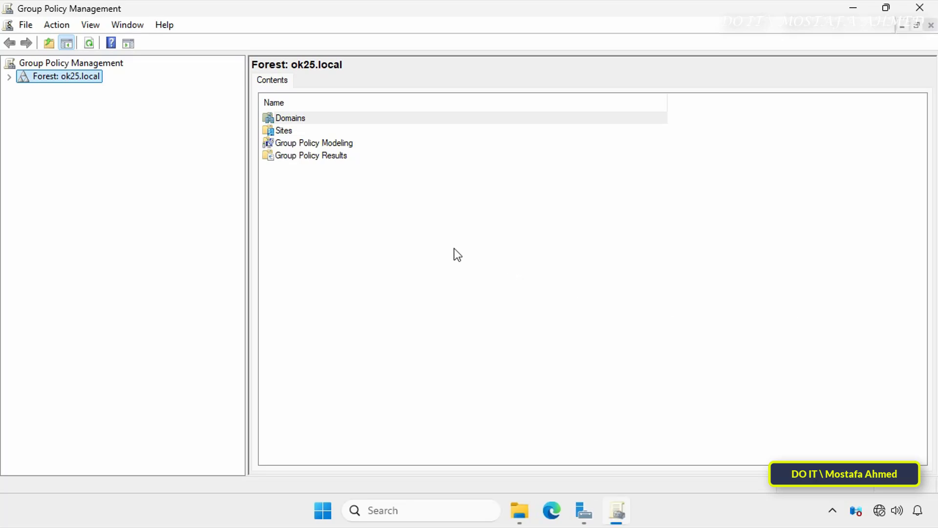
{"action": "left_click", "coordinate": [11, 81]}
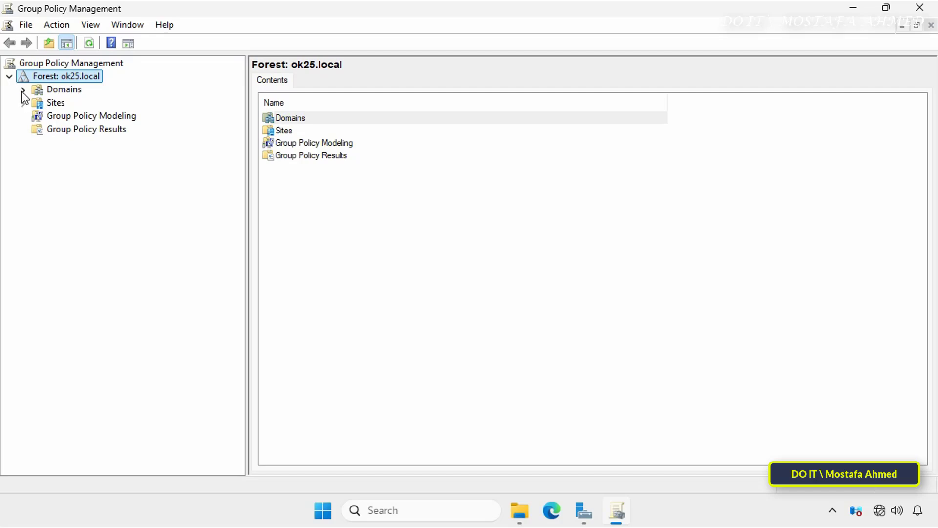
{"action": "left_click", "coordinate": [22, 90]}
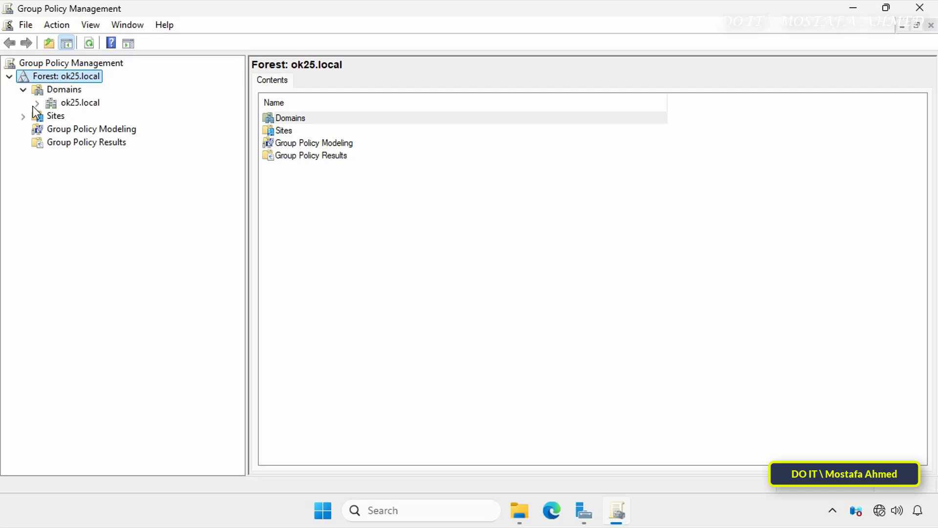
{"action": "left_click", "coordinate": [37, 104]}
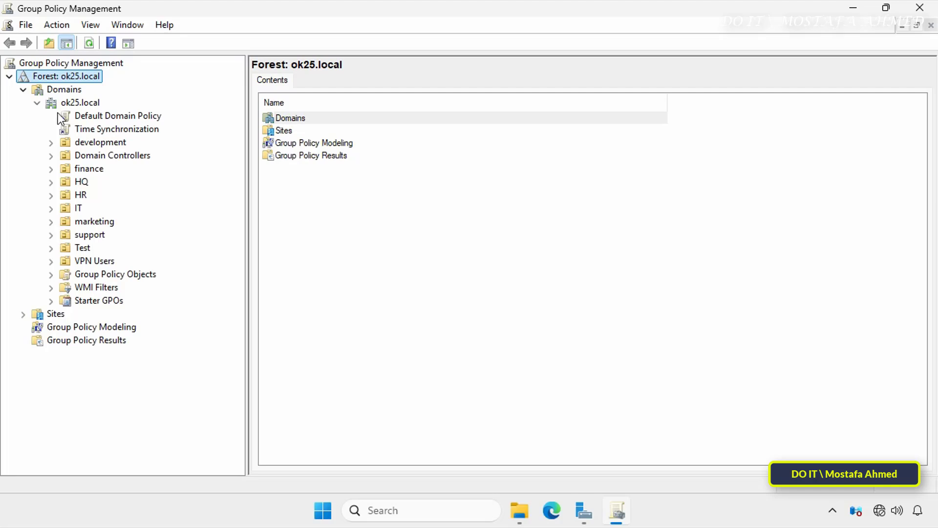
- Create a GPO named Desktop Shortcuts and link it to the Test organizational unit
{"action": "left_click", "coordinate": [87, 249]}
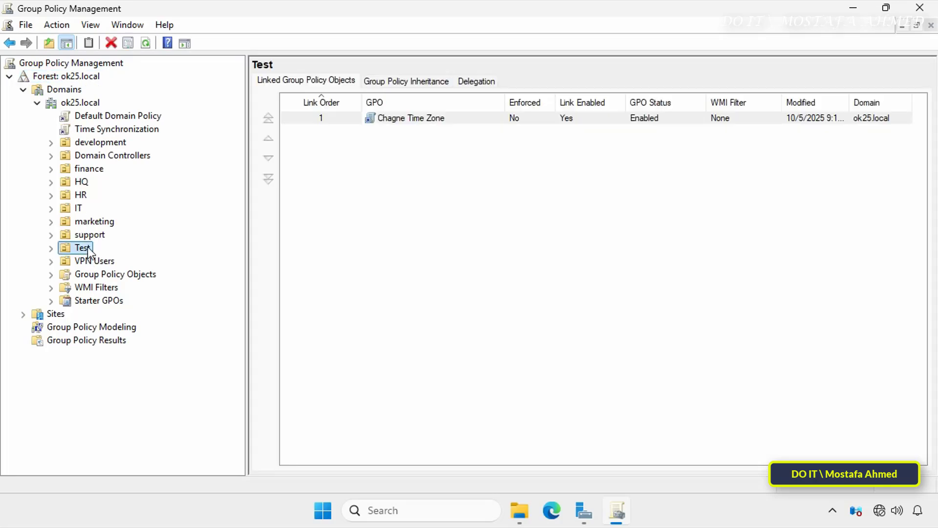
{"action": "right_click", "coordinate": [87, 248]}
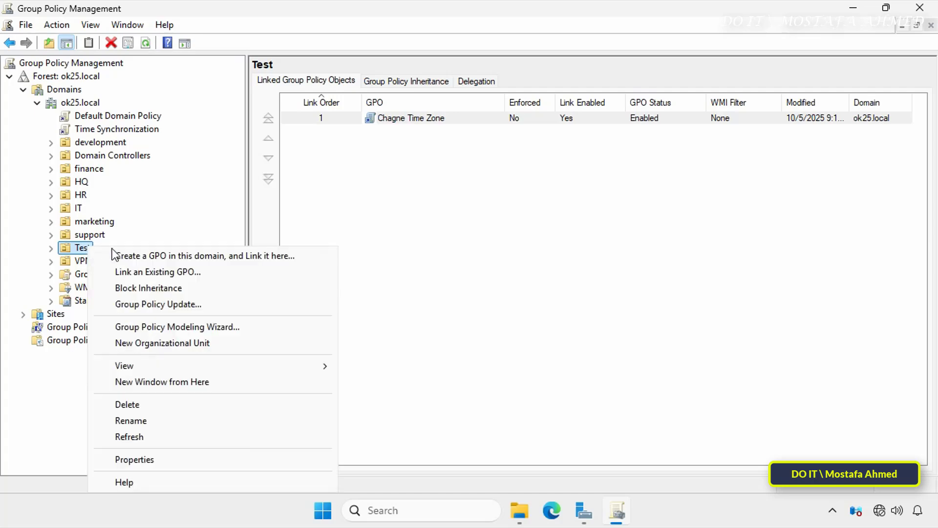
{"action": "left_click", "coordinate": [156, 255]}
{"action": "type", "text": "De"}
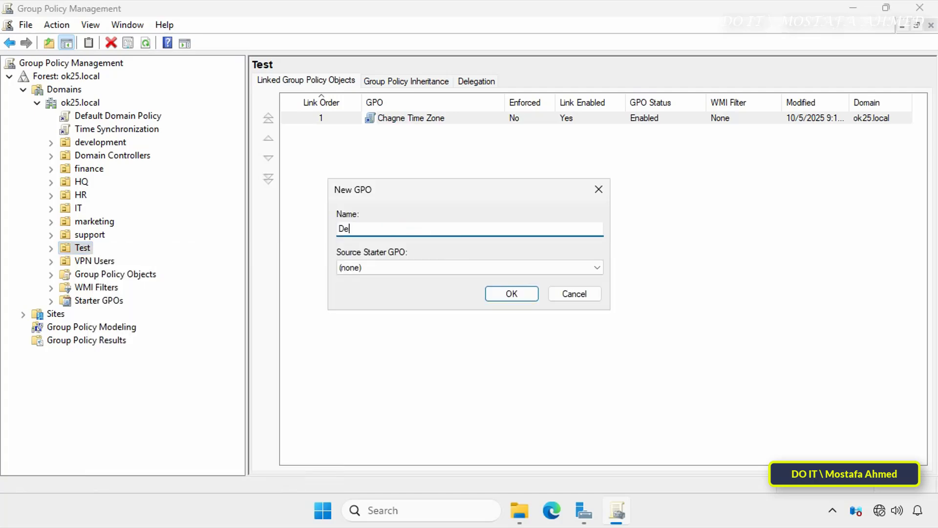
{"action": "type", "text": "sktop Shortcuts"}
{"action": "left_click", "coordinate": [518, 293]}
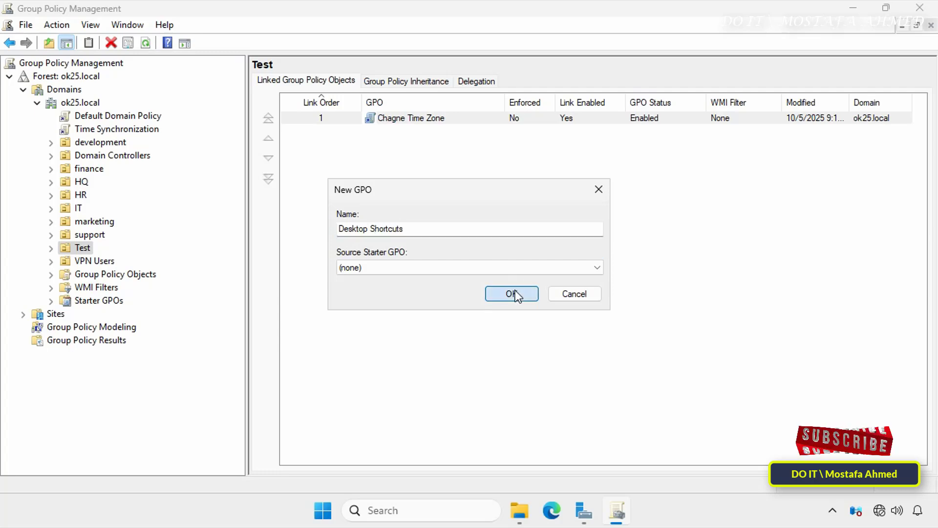
- Open the Desktop Shortcuts GPO for editing, maximize the editor and widen its console tree
{"action": "left_click", "coordinate": [411, 131]}
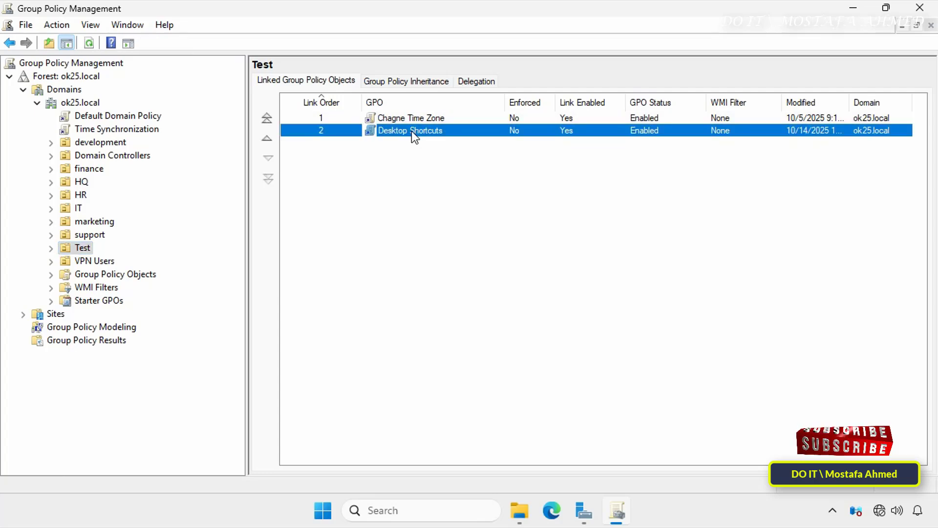
{"action": "right_click", "coordinate": [434, 132]}
{"action": "left_click", "coordinate": [435, 144]}
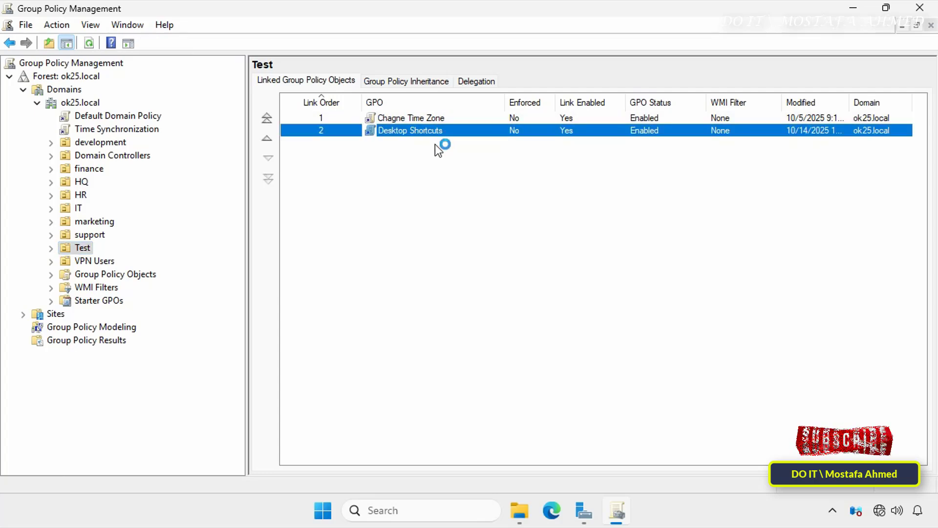
{"action": "left_click", "coordinate": [591, 68]}
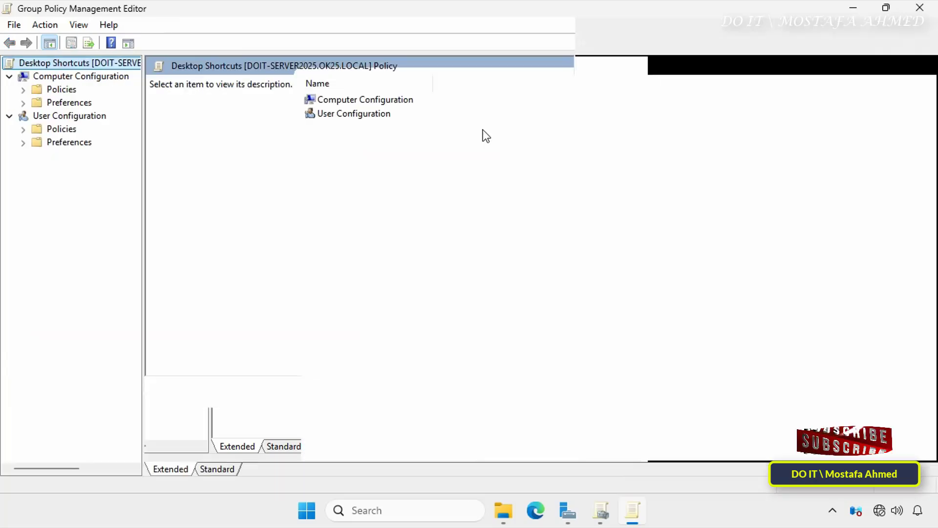
{"action": "left_click_drag", "start_coordinate": [142, 138], "coordinate": [243, 150]}
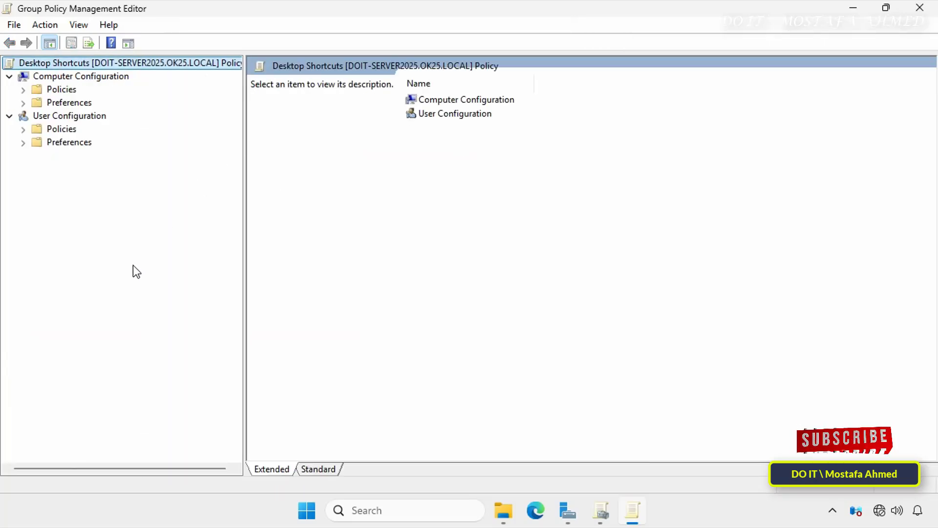
- Show the Shortcuts preferences under User Configuration, Preferences, Windows Settings
{"action": "left_click", "coordinate": [82, 120]}
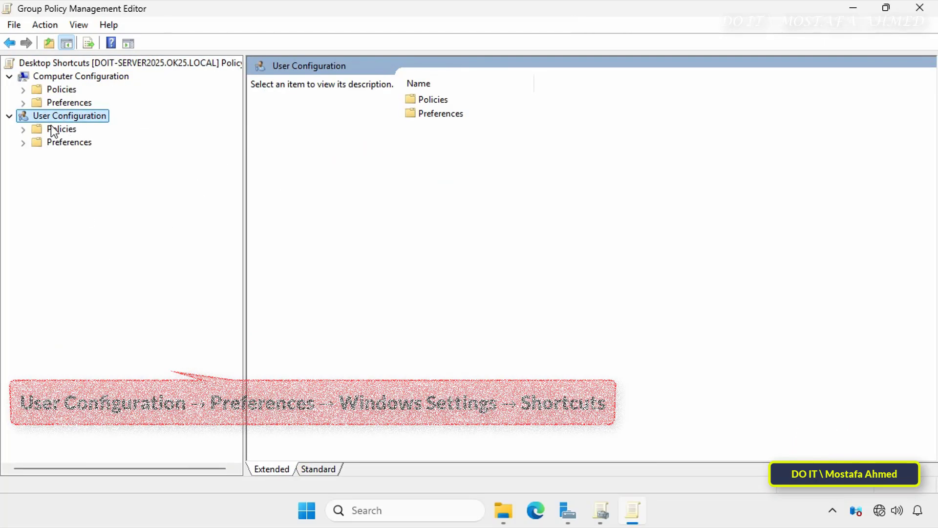
{"action": "left_click", "coordinate": [22, 143]}
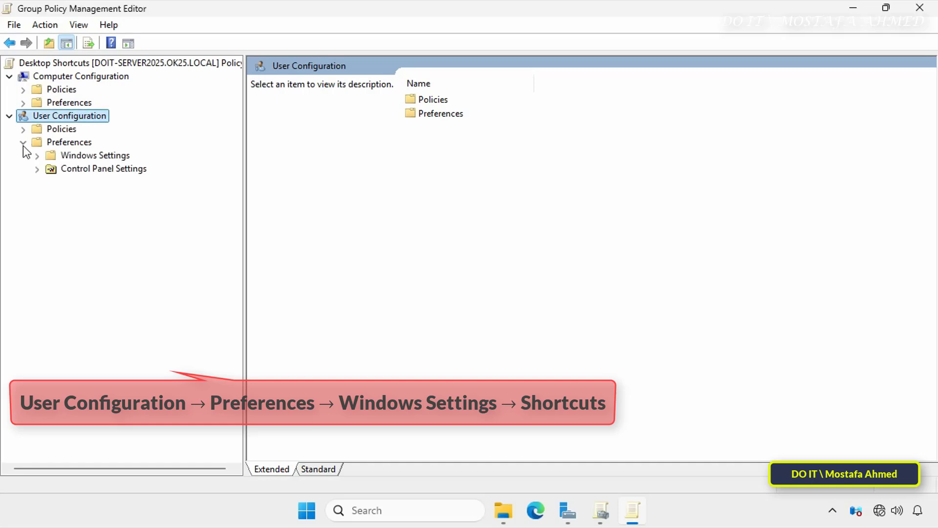
{"action": "left_click", "coordinate": [39, 155]}
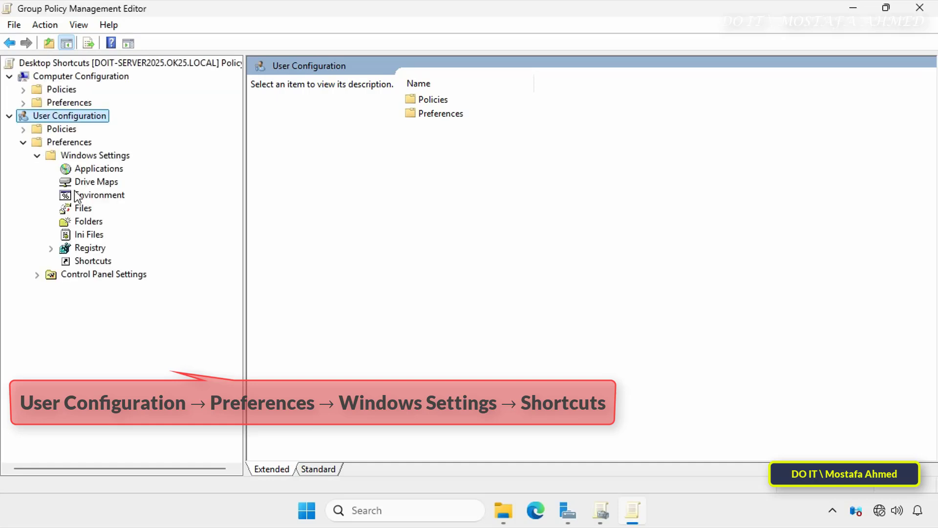
{"action": "left_click", "coordinate": [81, 262]}
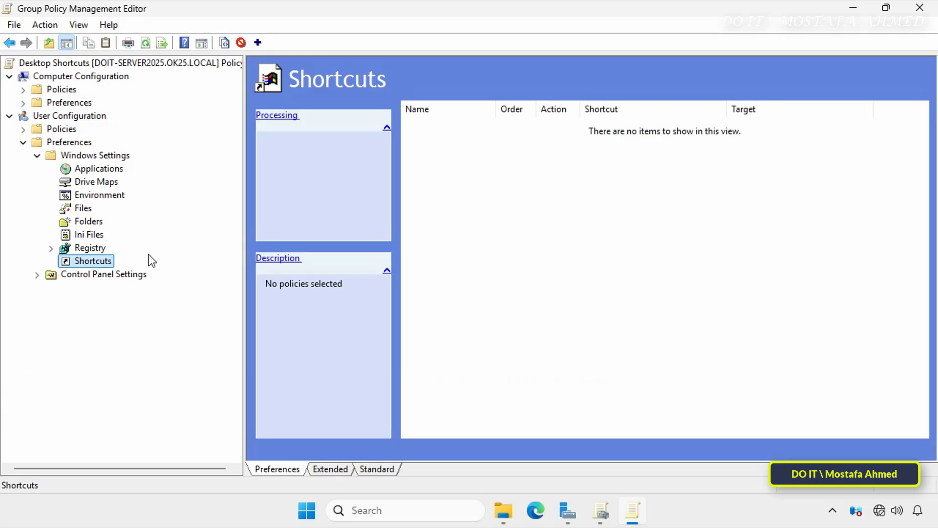
- Start a new shortcut preference item with the action Update and the name google
{"action": "right_click", "coordinate": [644, 224]}
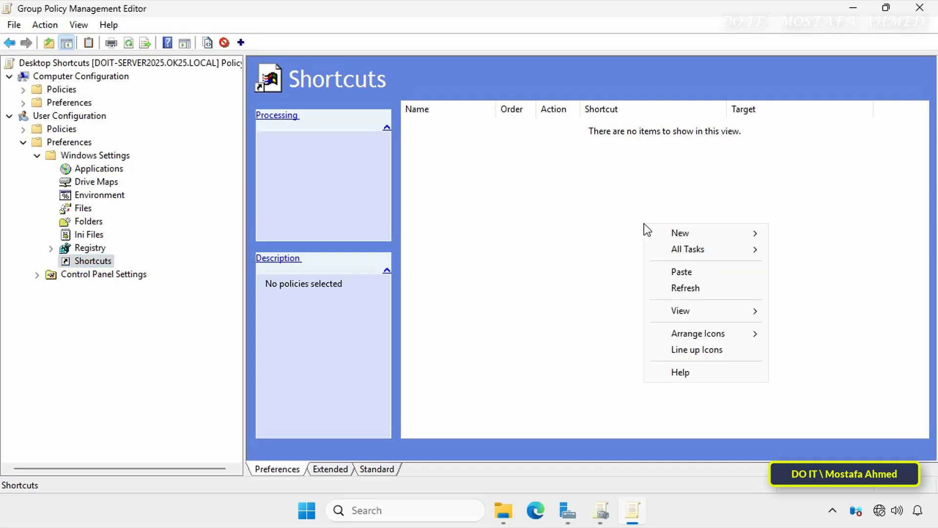
{"action": "mouse_move", "coordinate": [670, 233]}
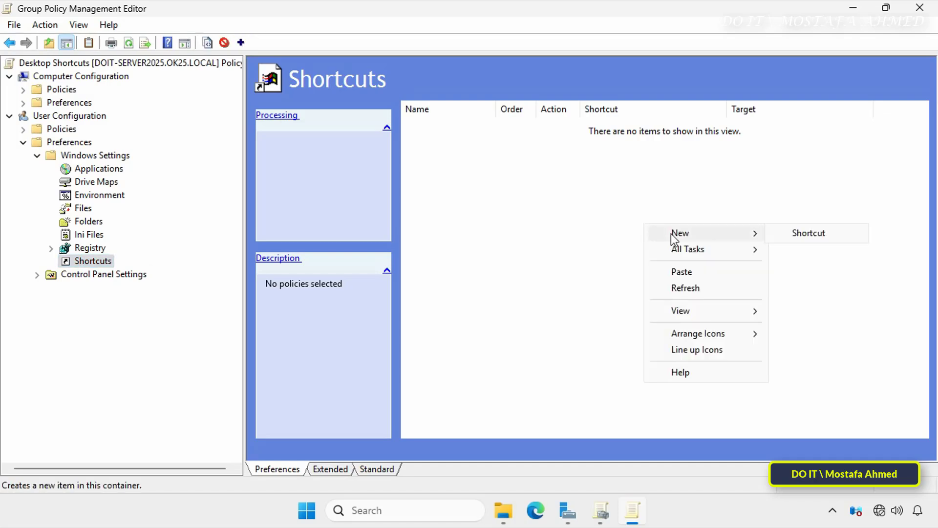
{"action": "left_click", "coordinate": [799, 235]}
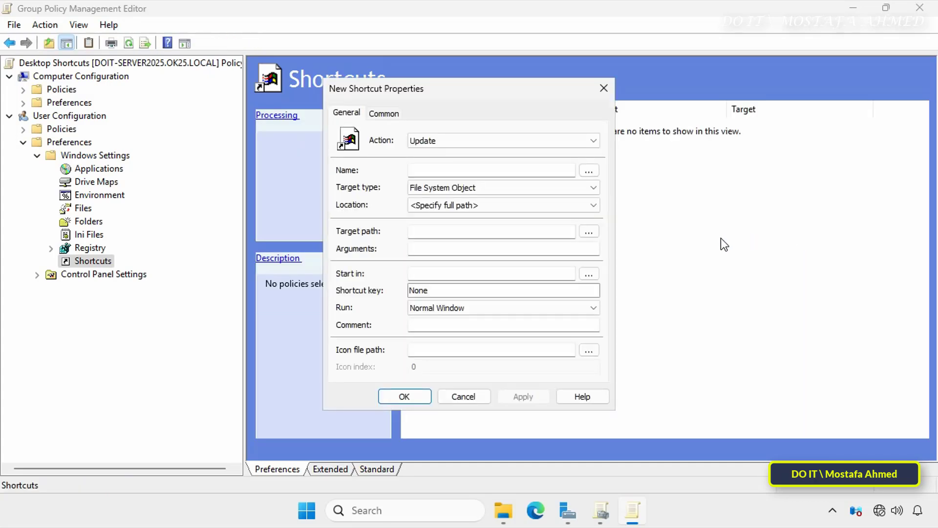
{"action": "left_click", "coordinate": [588, 141]}
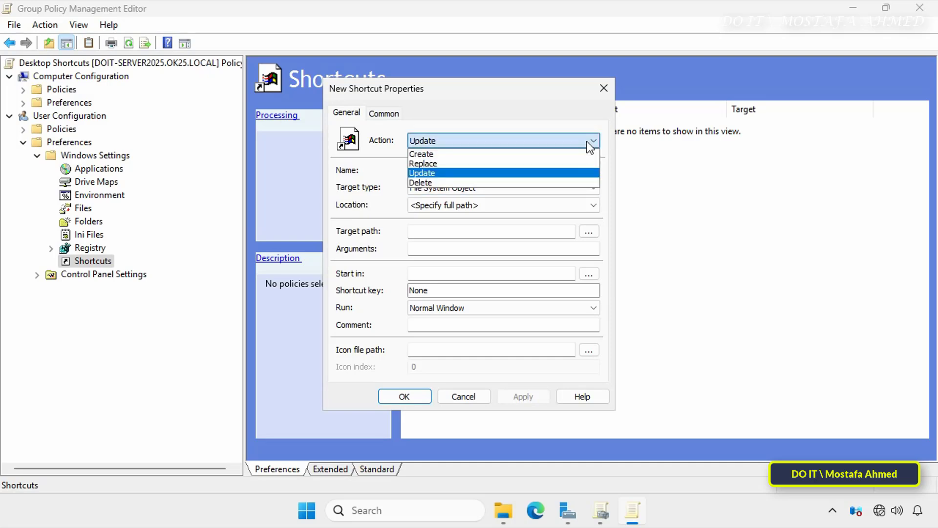
{"action": "left_click", "coordinate": [450, 174]}
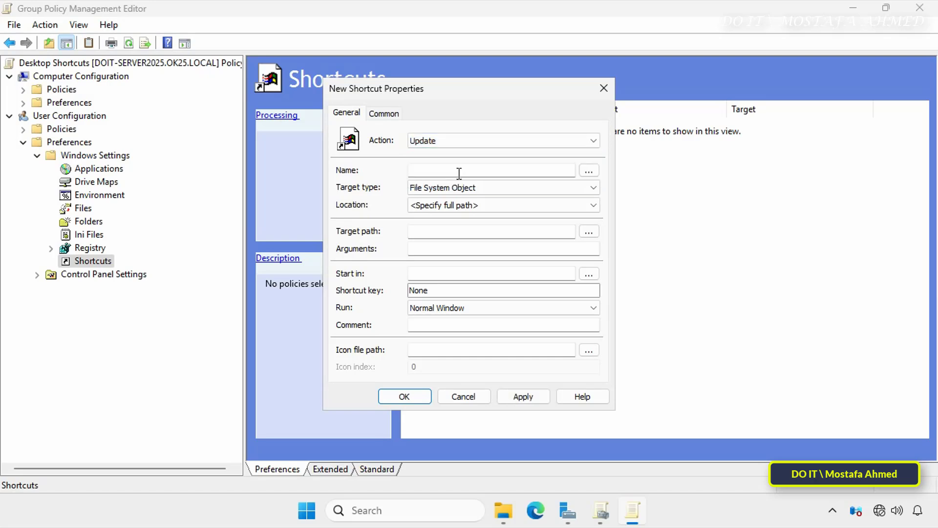
{"action": "left_click", "coordinate": [459, 173]}
{"action": "type", "text": "google"}
{"action": "left_click", "coordinate": [524, 191]}
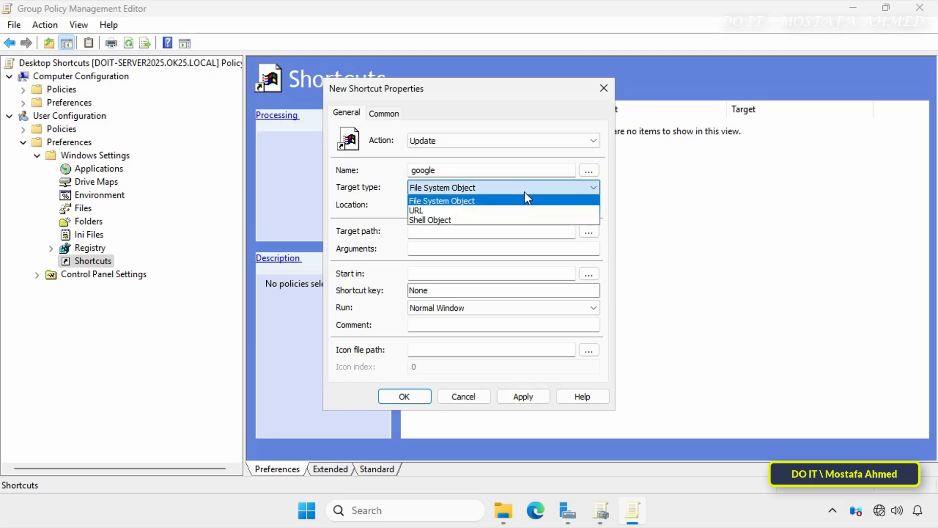
{"action": "left_click", "coordinate": [439, 212]}
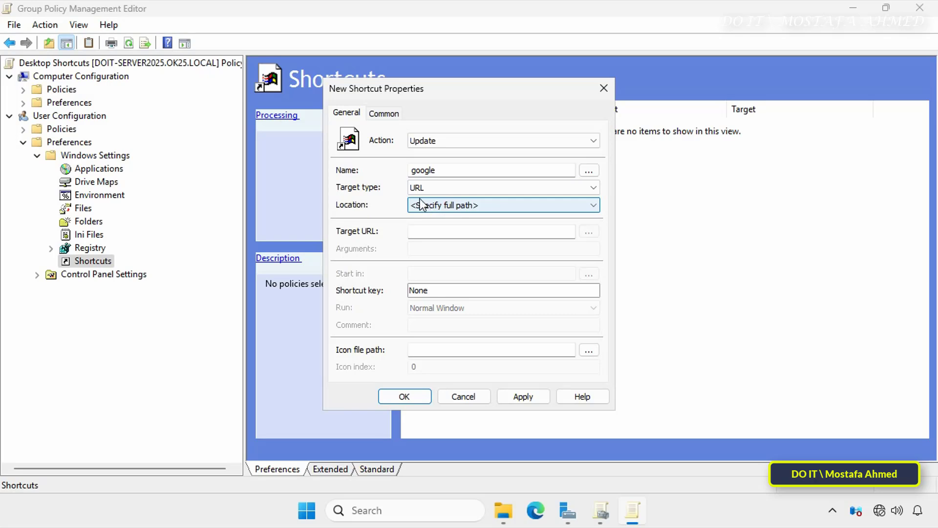
{"action": "left_click", "coordinate": [500, 204]}
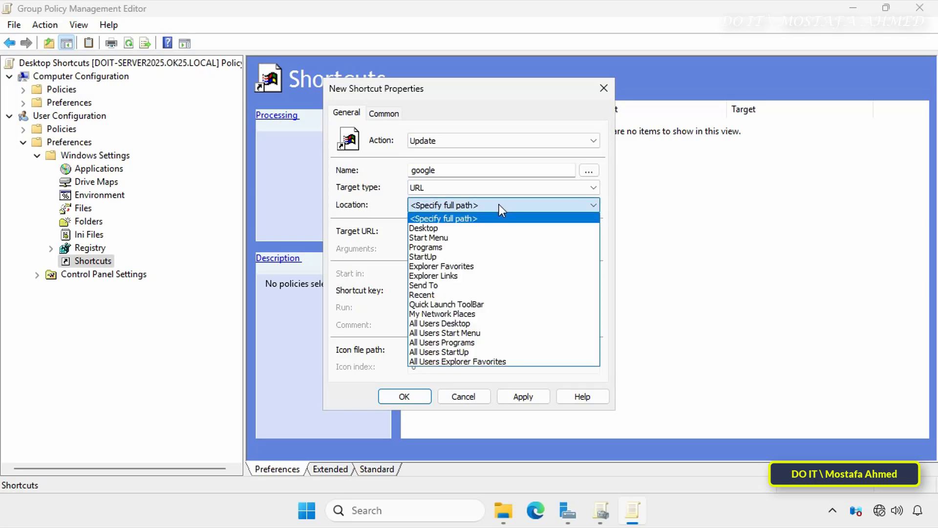
{"action": "left_click", "coordinate": [477, 227]}
{"action": "left_click", "coordinate": [463, 236]}
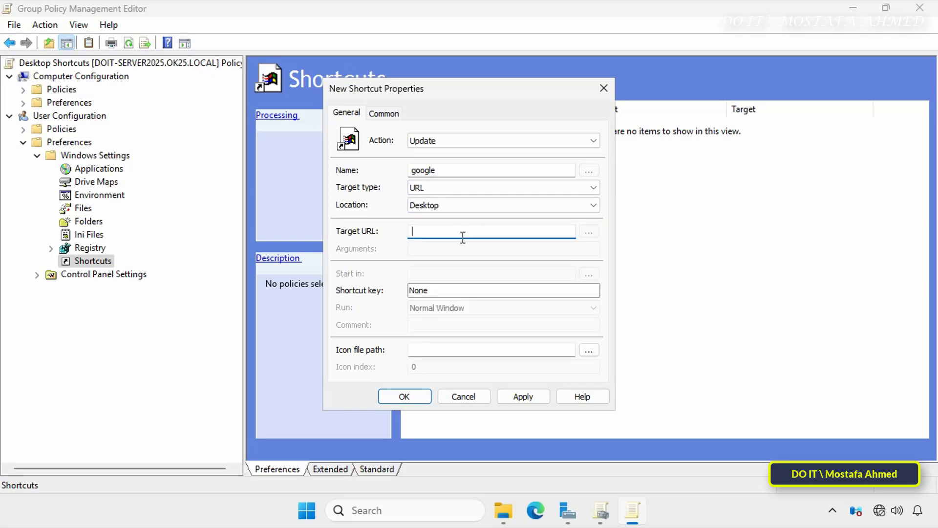
{"action": "type", "text": "www.google"}
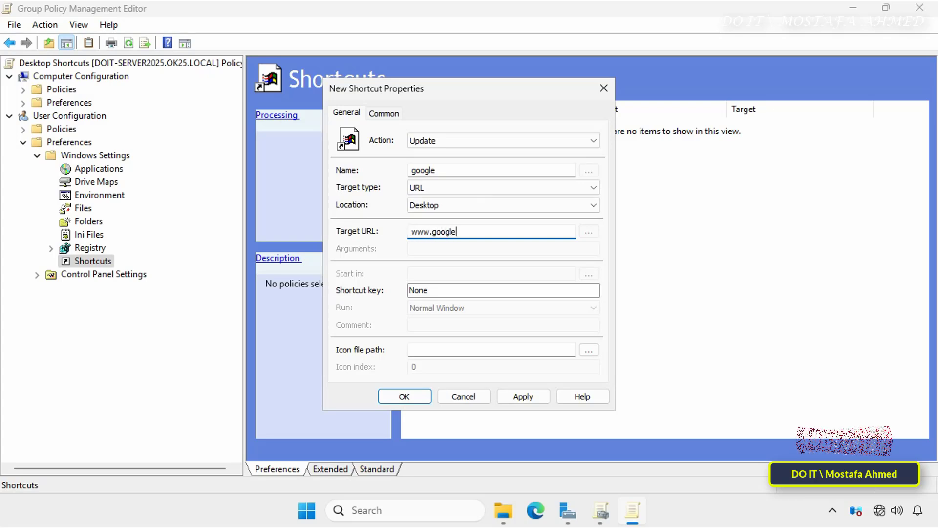
{"action": "type", "text": ".com"}
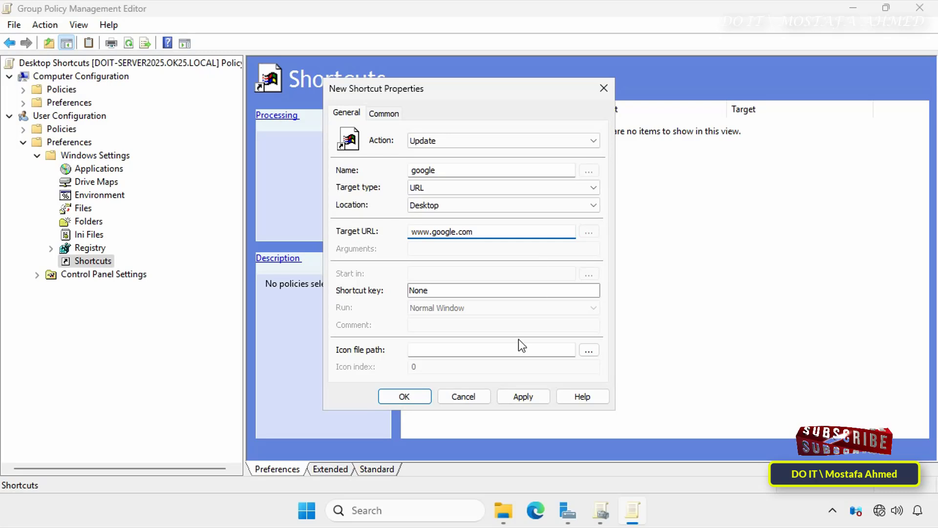
{"action": "left_click", "coordinate": [523, 397]}
{"action": "left_click", "coordinate": [408, 395]}
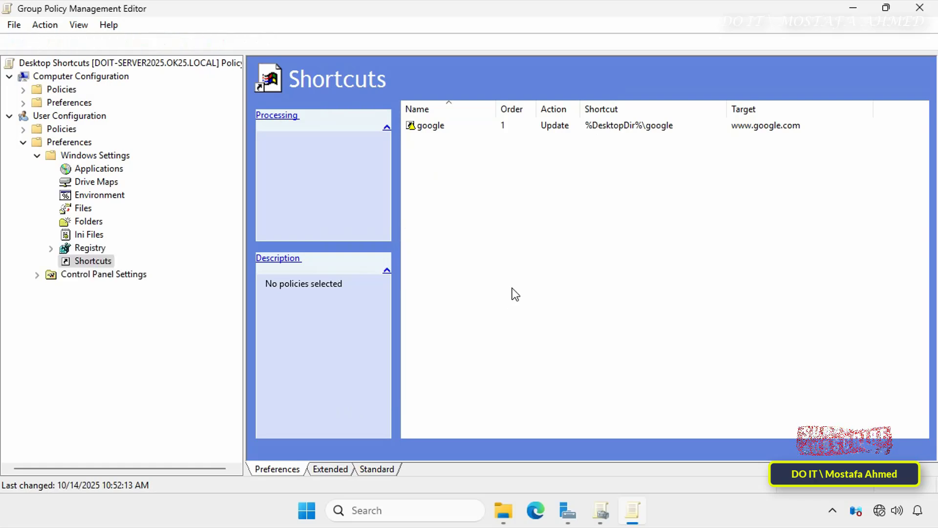
- Start another shortcut preference item with the action Update and the name yahoo
{"action": "right_click", "coordinate": [538, 215]}
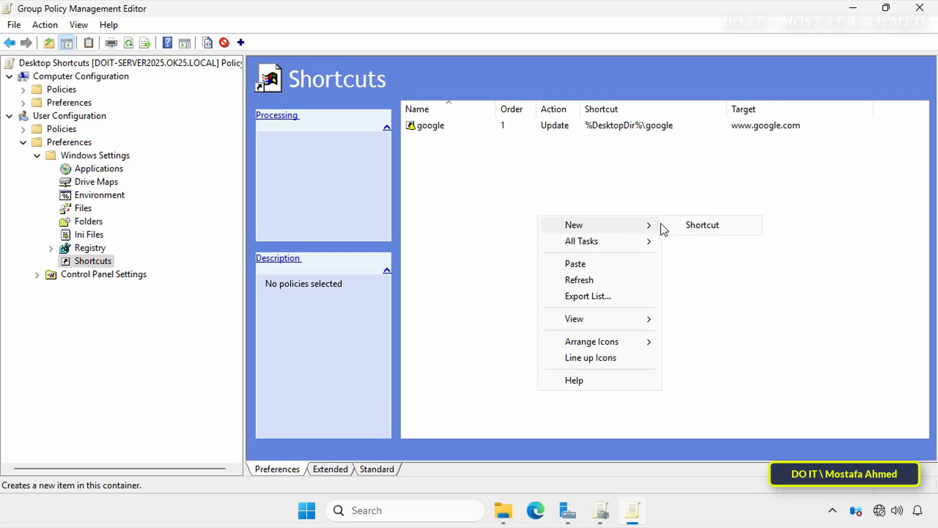
{"action": "left_click", "coordinate": [684, 225]}
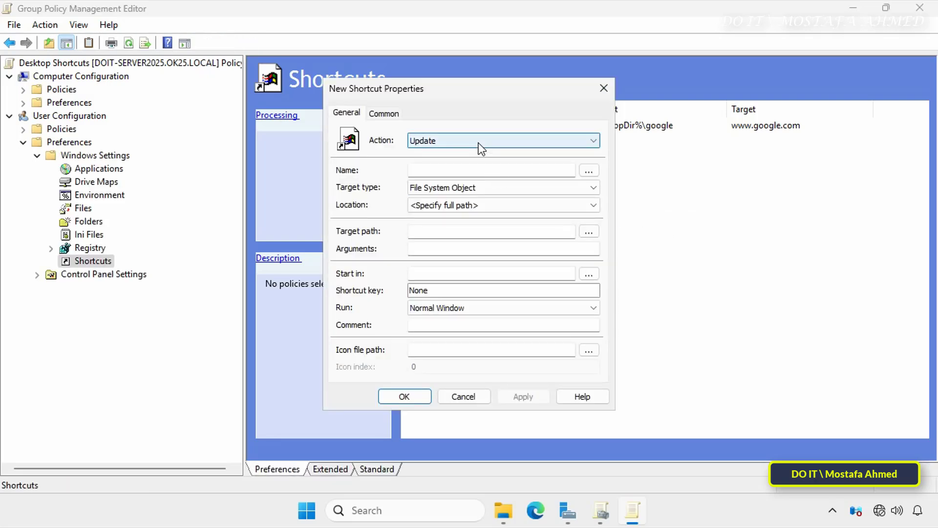
{"action": "left_click", "coordinate": [472, 169]}
{"action": "type", "text": "yahoo"}
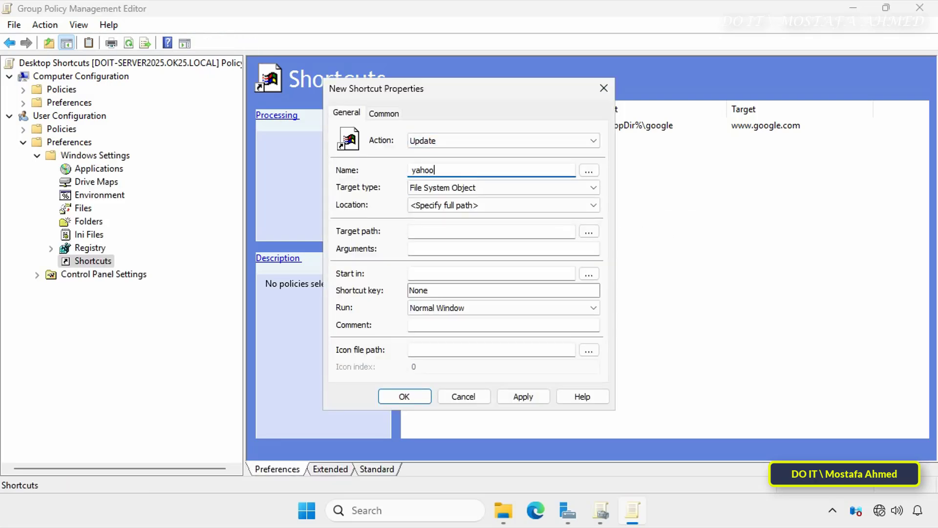
{"action": "key", "text": "Tab"}
{"action": "key", "text": "Down"}
{"action": "key", "text": "Tab"}
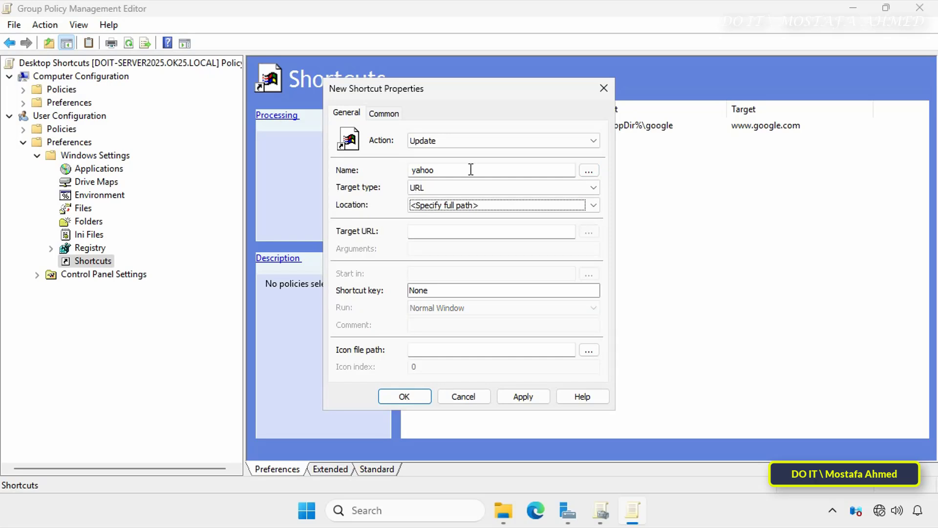
{"action": "key", "text": "Down"}
{"action": "key", "text": "Tab"}
{"action": "type", "text": "www"}
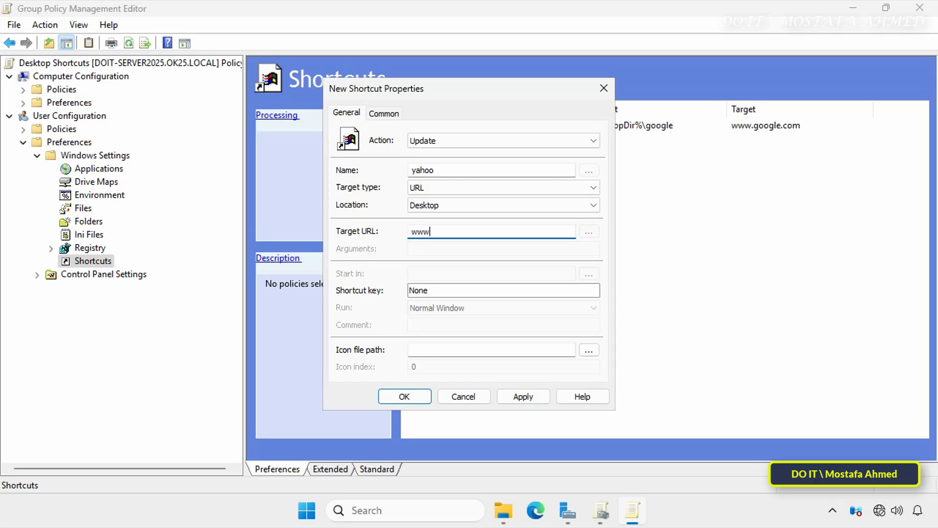
{"action": "type", "text": ".yahoo.com"}
{"action": "left_click", "coordinate": [530, 398]}
{"action": "left_click", "coordinate": [422, 397]}
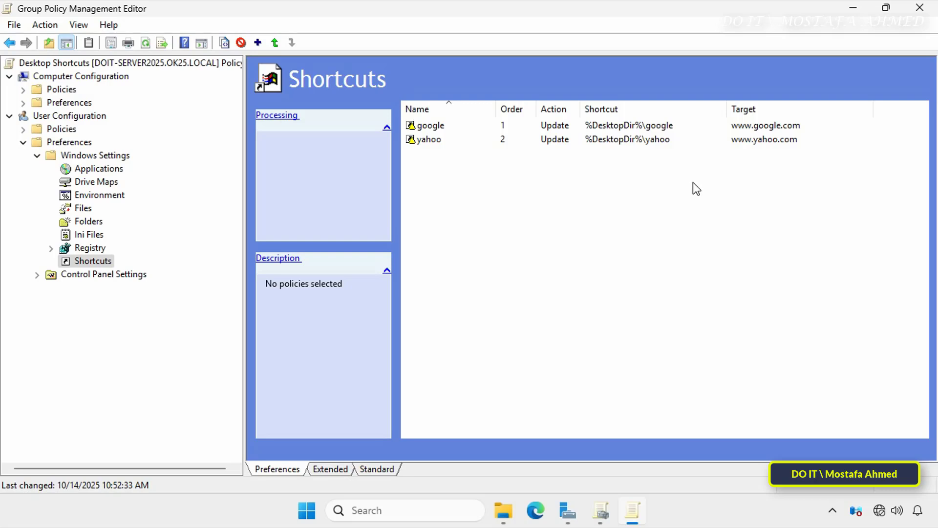
- Close the Group Policy Management Editor and minimize the Group Policy Management console
{"action": "left_click", "coordinate": [921, 9]}
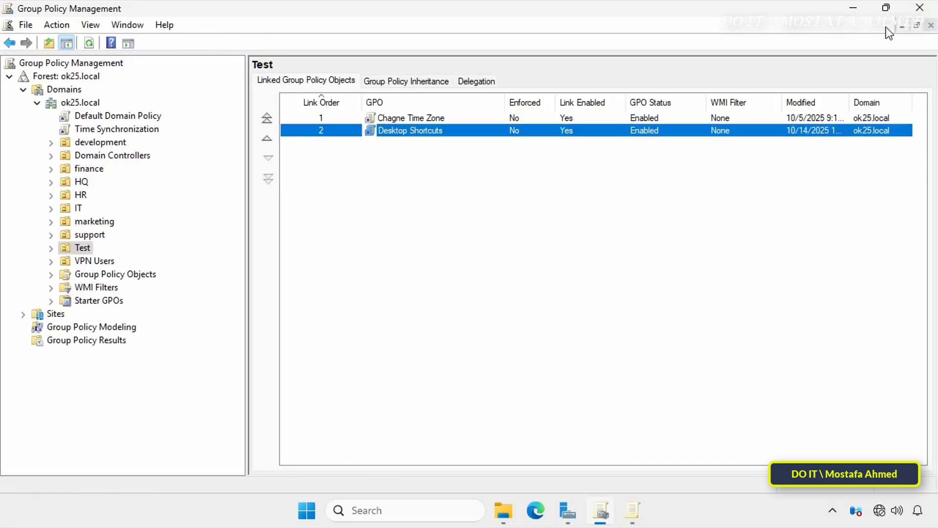
{"action": "left_click", "coordinate": [911, 12]}
{"action": "left_click", "coordinate": [853, 8]}
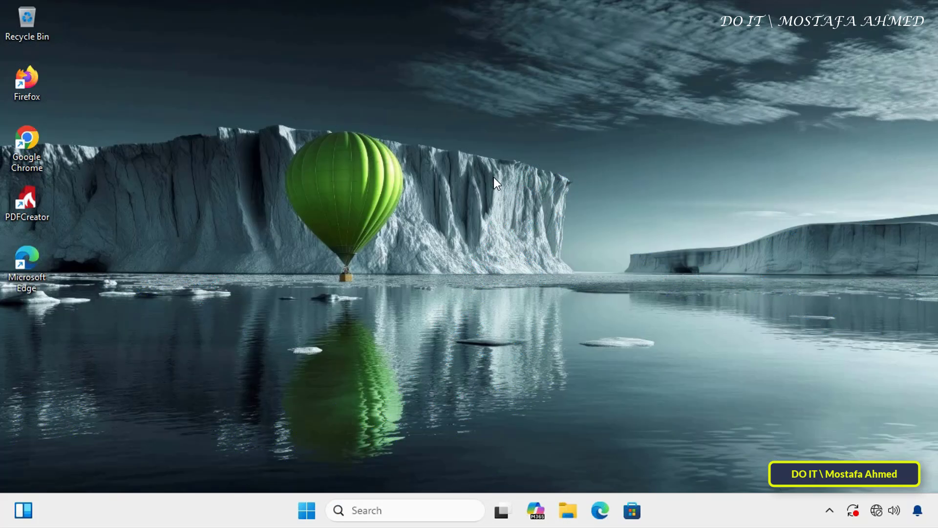
- Open a Command Prompt on the client computer and force a policy refresh with gpupdate /force
{"action": "key", "text": "super+r"}
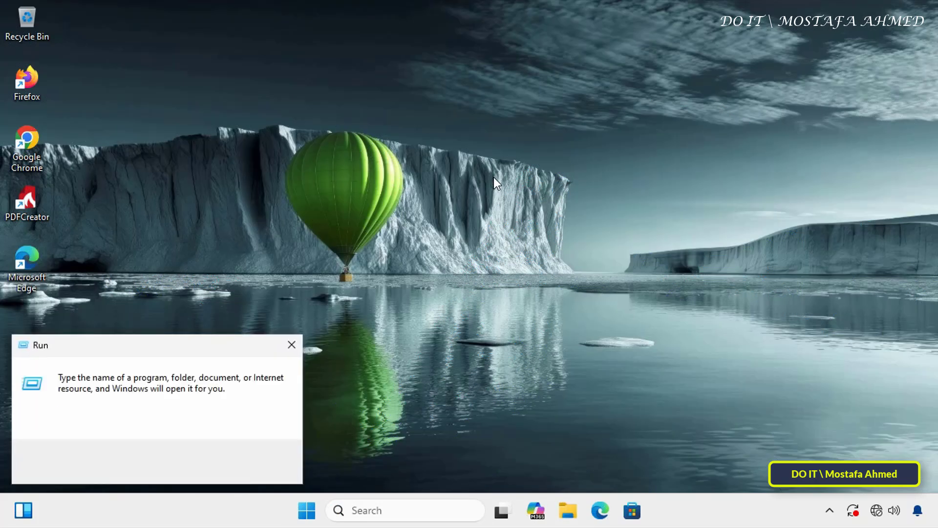
{"action": "key", "text": "Return"}
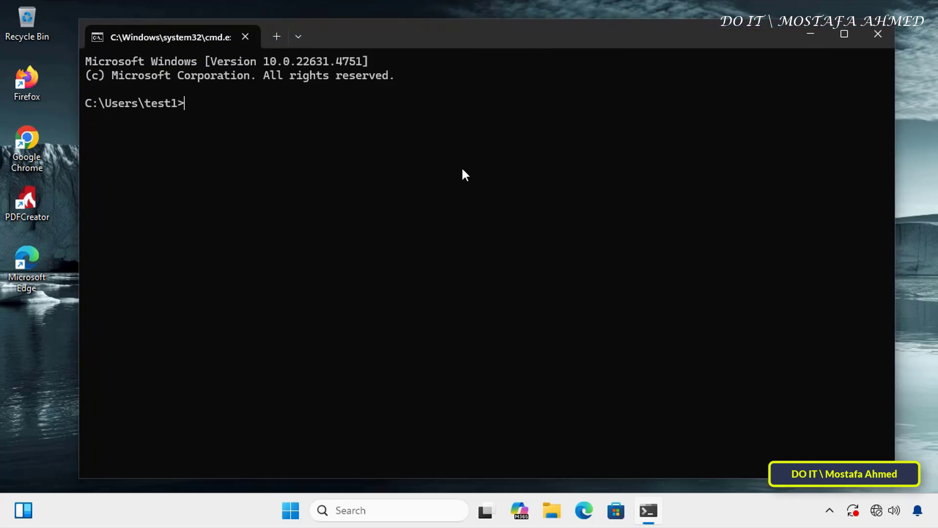
{"action": "type", "text": "gpupdate /force"}
{"action": "key", "text": "Return"}
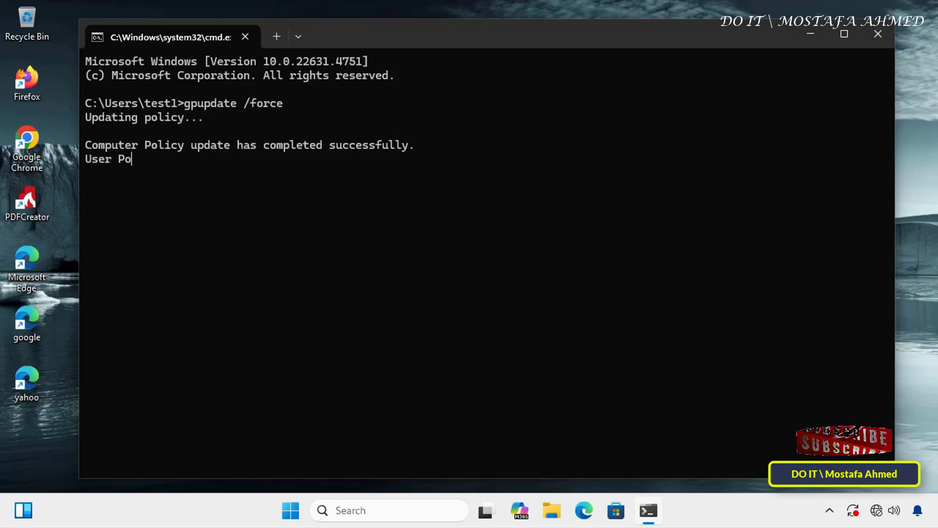
- Close the Command Prompt and check the client desktop for the google and yahoo shortcuts
{"action": "left_click", "coordinate": [878, 34]}
{"action": "left_click_drag", "start_coordinate": [125, 302], "coordinate": [2, 413]}
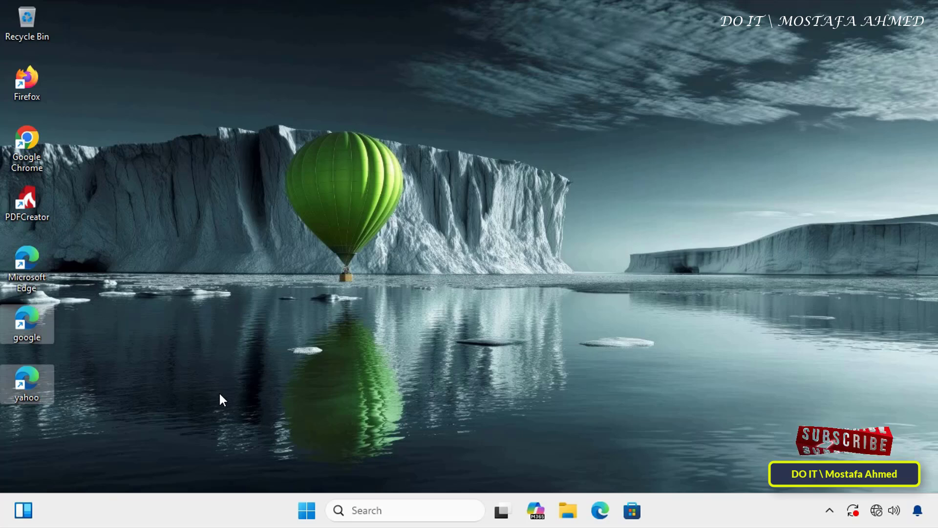
{"action": "left_click", "coordinate": [229, 394]}
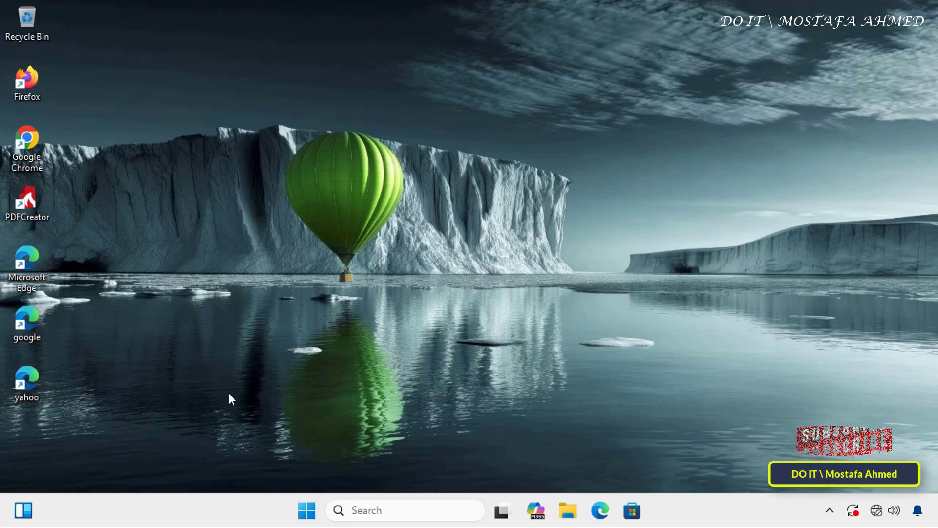